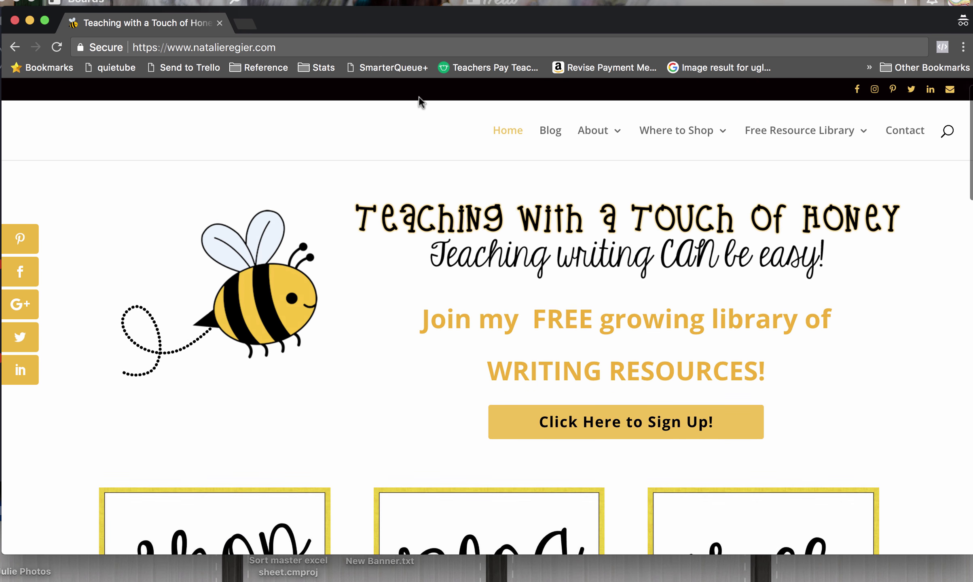
# Step: Bring up the homepage sign-up pop-up, then dismiss it
pyautogui.click(669, 408)
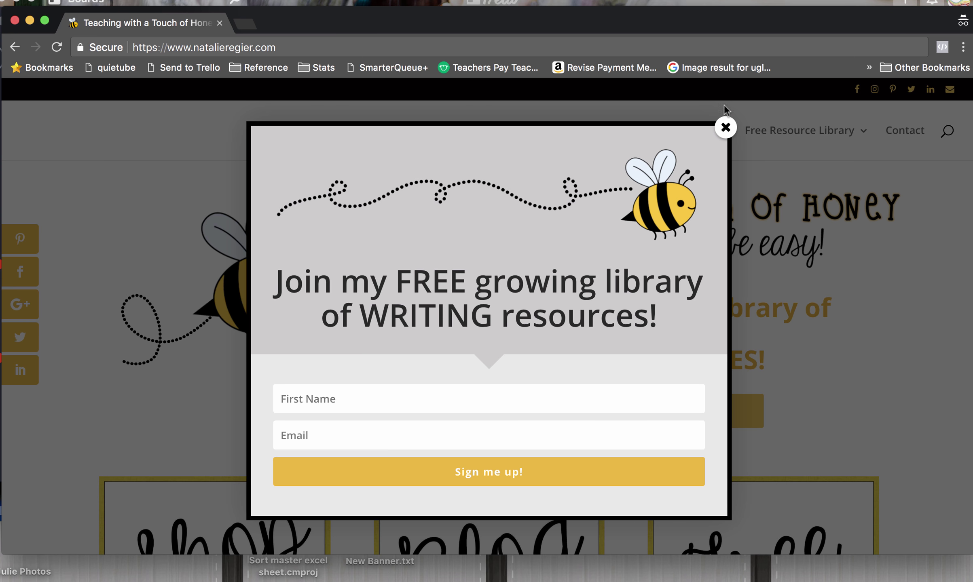
pyautogui.click(725, 128)
pyautogui.scroll(-3, 786, 419)
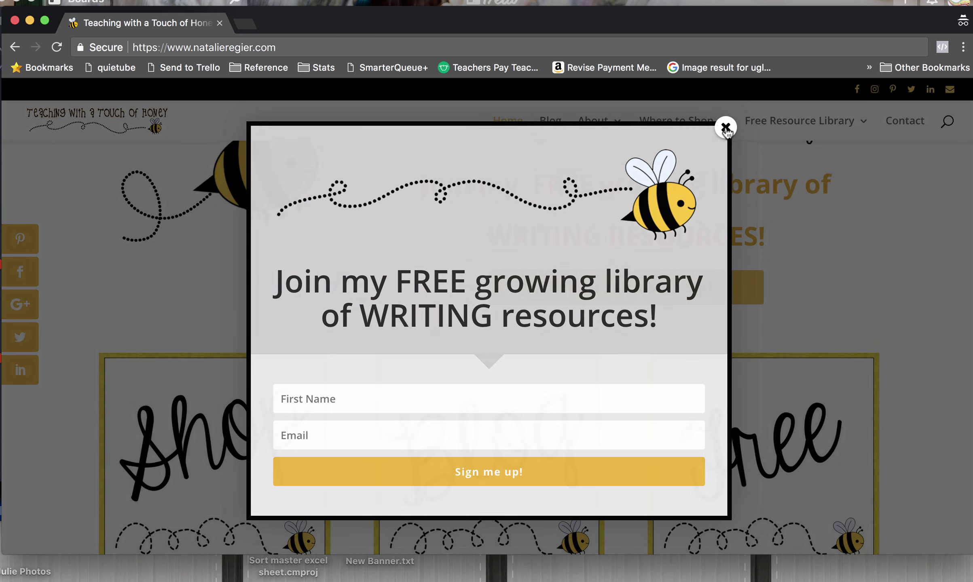
pyautogui.click(725, 128)
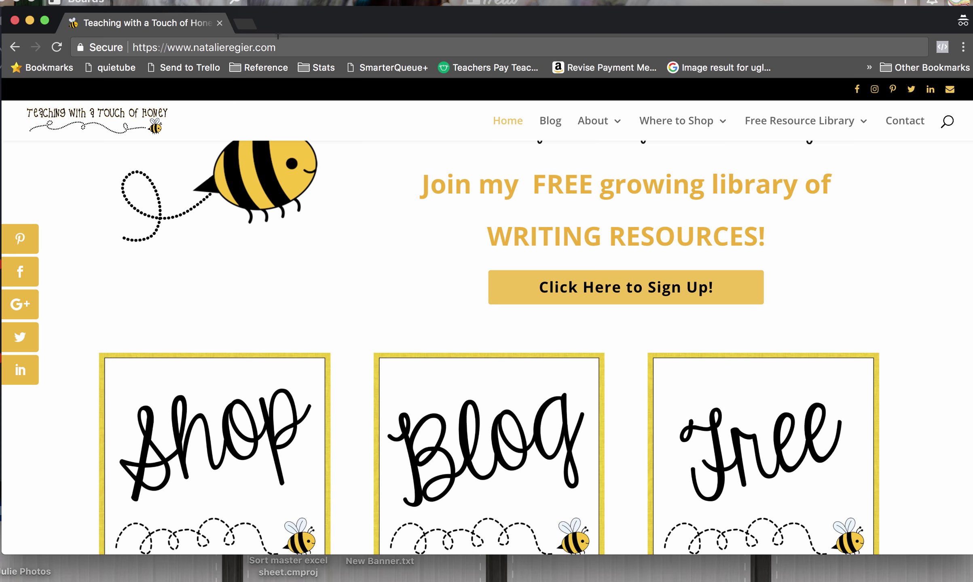
pyautogui.scroll(4, 213, 148)
# Step: Go to the WordPress dashboard and open Bloom's optin forms list
pyautogui.click(310, 48)
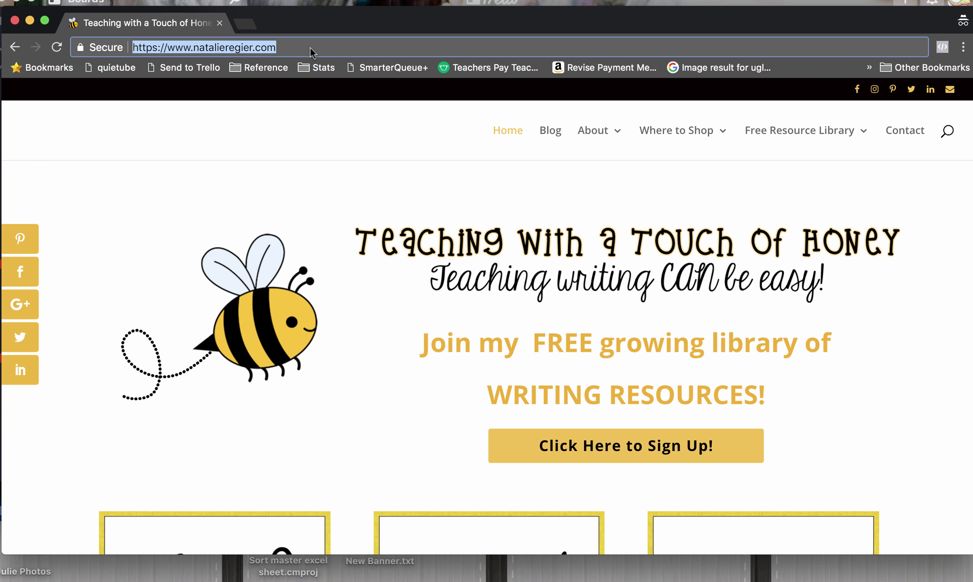
pyautogui.press('Right')
pyautogui.write('/c')
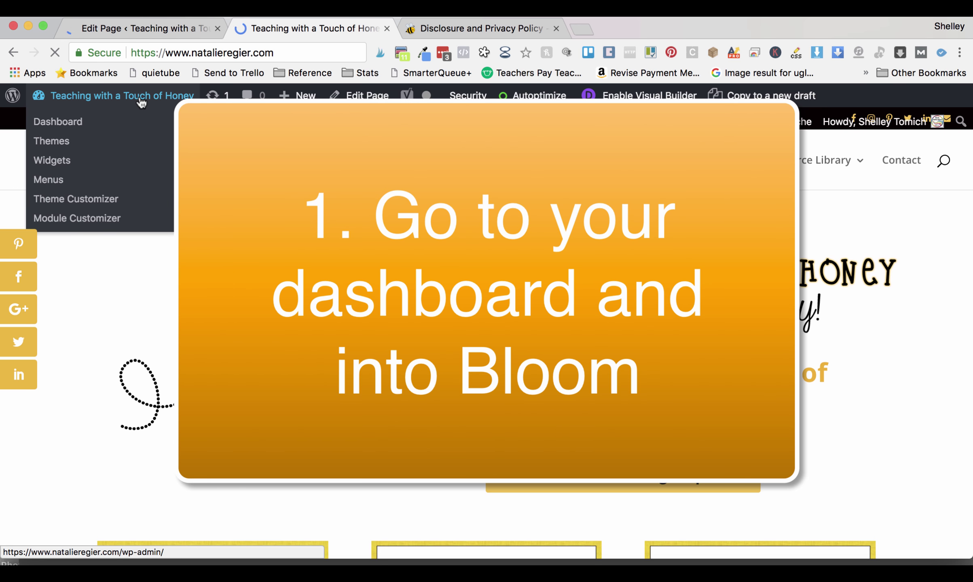
pyautogui.click(142, 103)
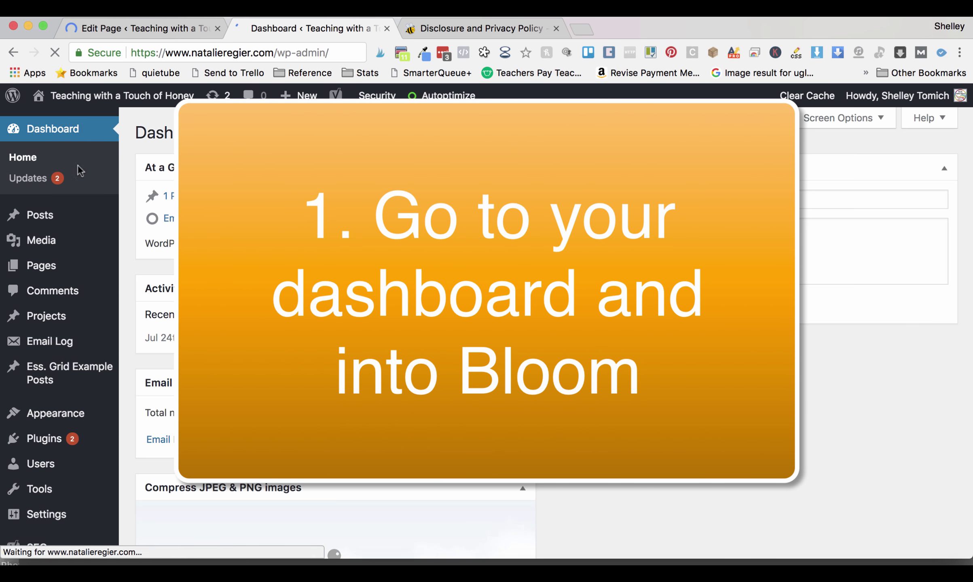
pyautogui.scroll(-5, 85, 243)
pyautogui.scroll(-4, 92, 302)
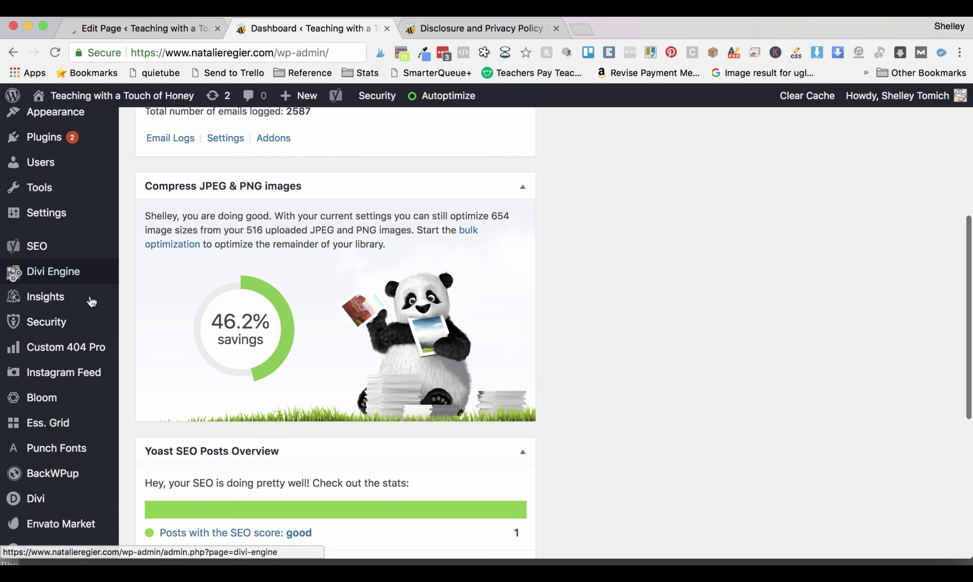
pyautogui.click(38, 404)
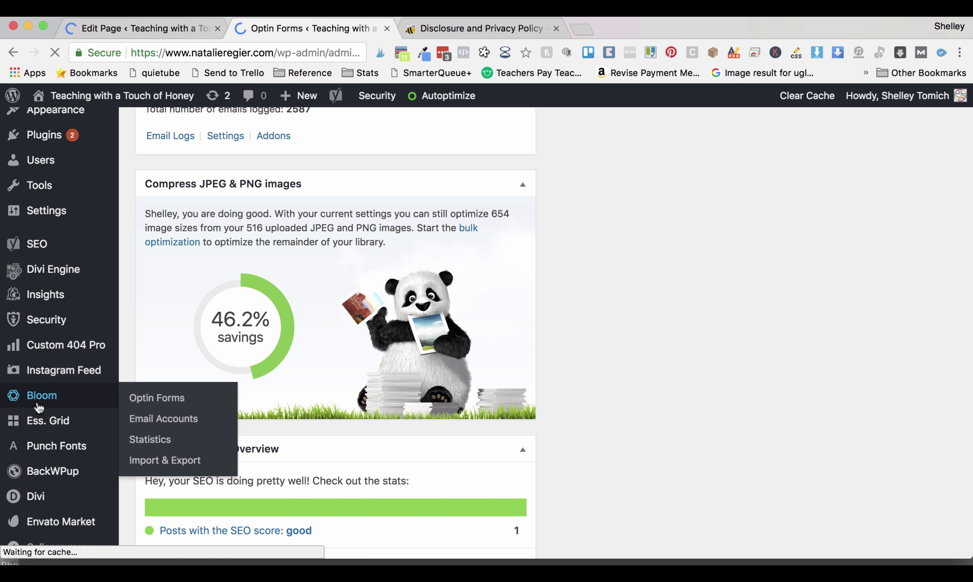
# Step: Duplicate the FRL Disclosure Trigger optin as a Pop Up optin
pyautogui.scroll(-10, 542, 230)
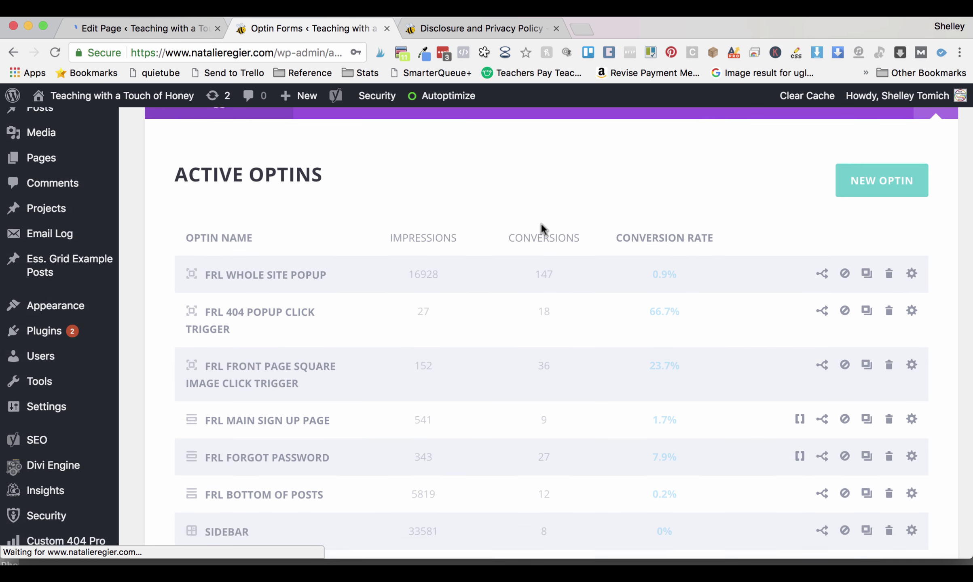
pyautogui.scroll(-1, 542, 229)
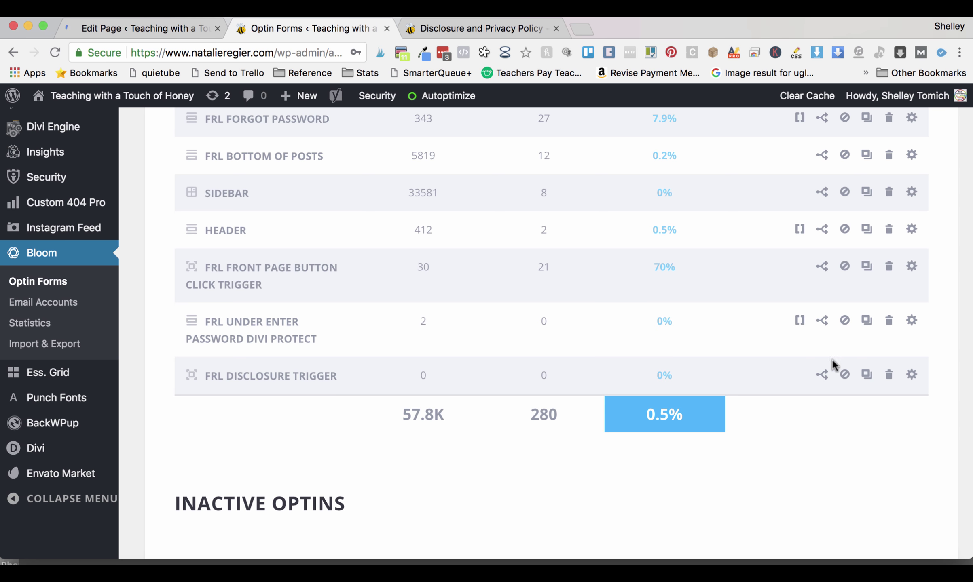
pyautogui.click(866, 376)
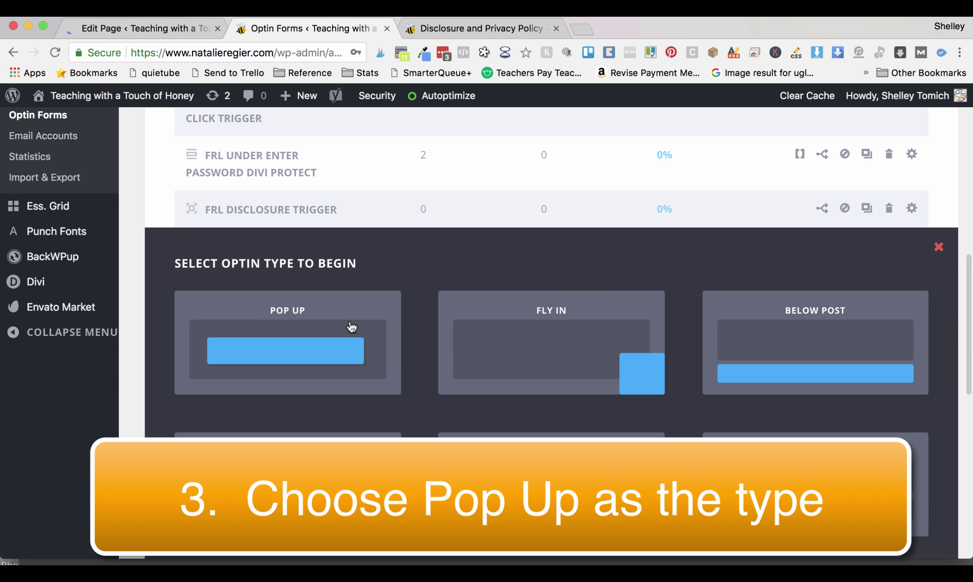
pyautogui.click(348, 328)
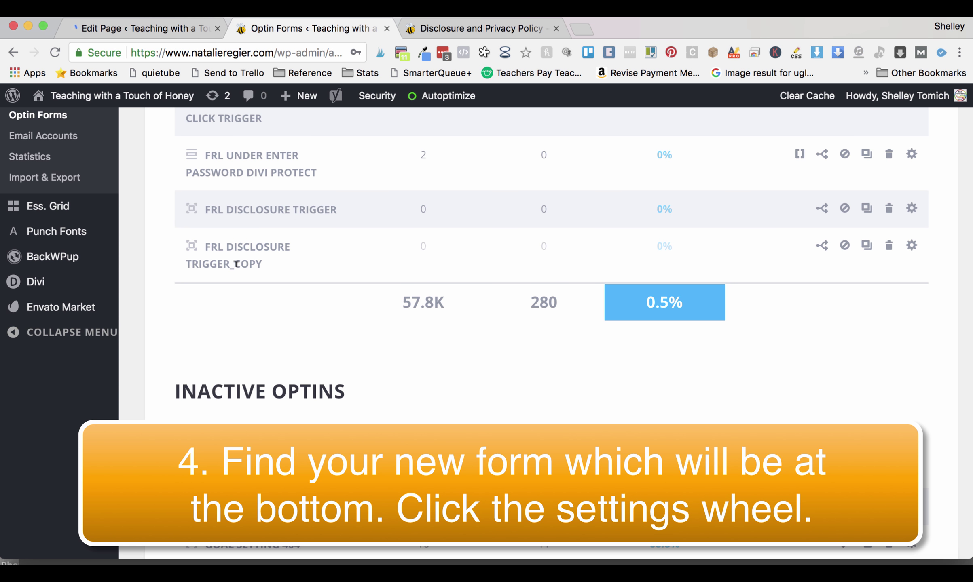
# Step: Rename FRL Disclosure Trigger_copy to FRL Disclosure Image Trigger in the optin's settings
pyautogui.click(911, 245)
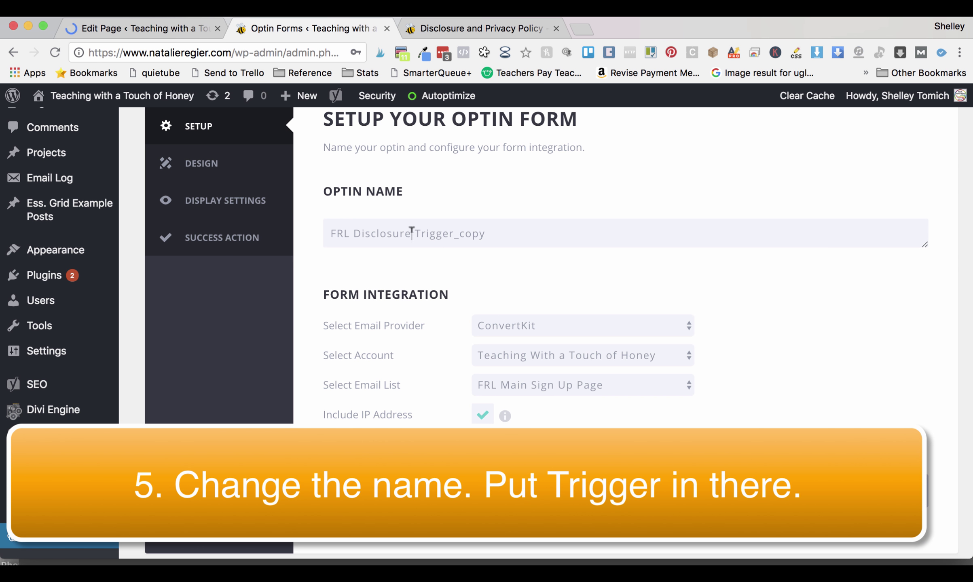
pyautogui.tripleClick(411, 231)
pyautogui.press('Left')
pyautogui.moveTo(489, 234); pyautogui.dragTo(453, 234)
pyautogui.press('BackSpace')
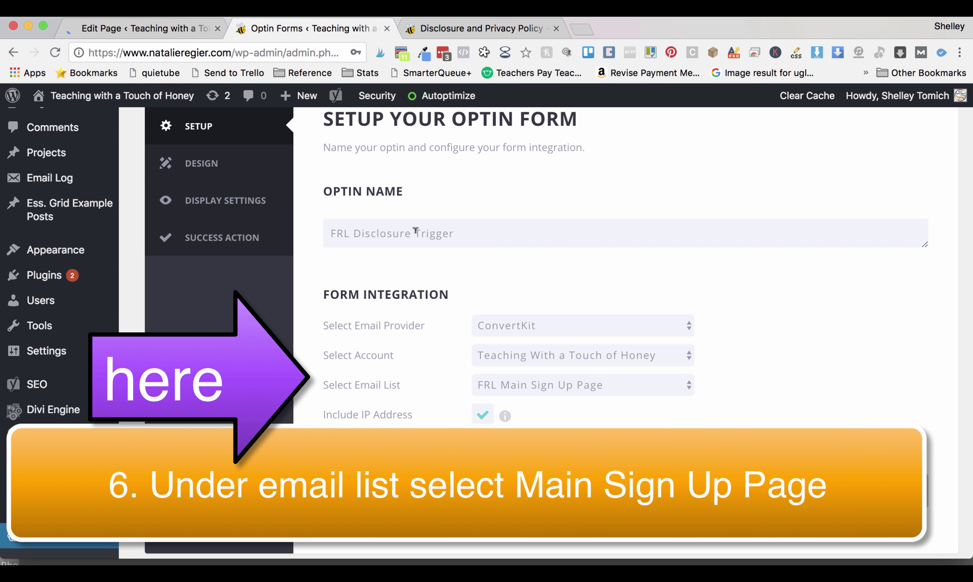
pyautogui.write('Image')
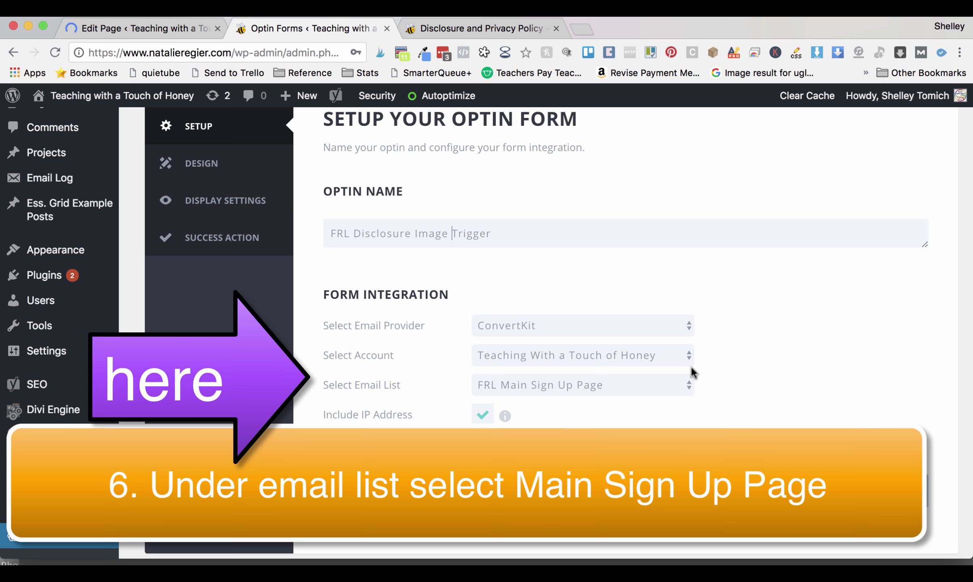
pyautogui.click(201, 163)
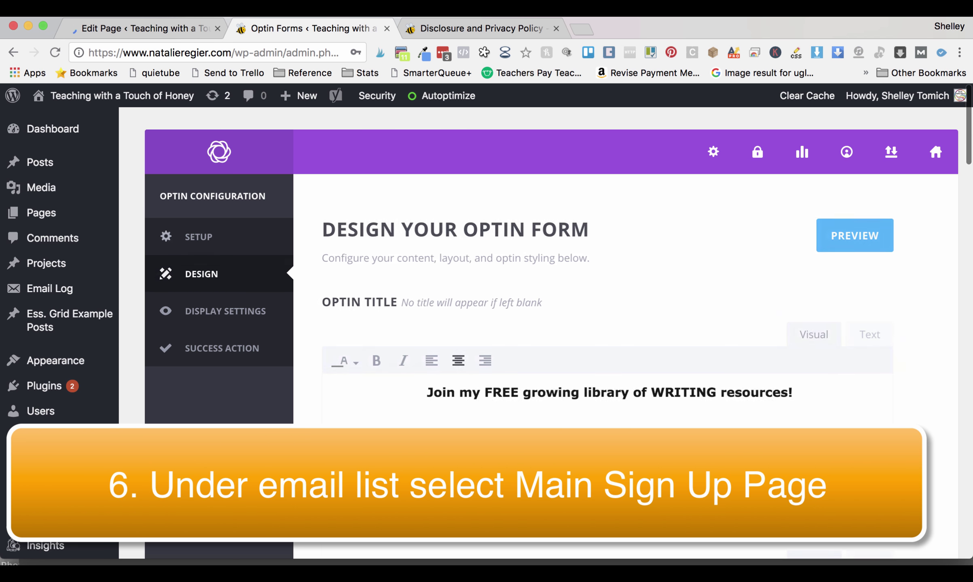
# Step: Preview the FRL Disclosure Image Trigger pop-up, close the preview, and scroll to the page bottom
pyautogui.click(868, 238)
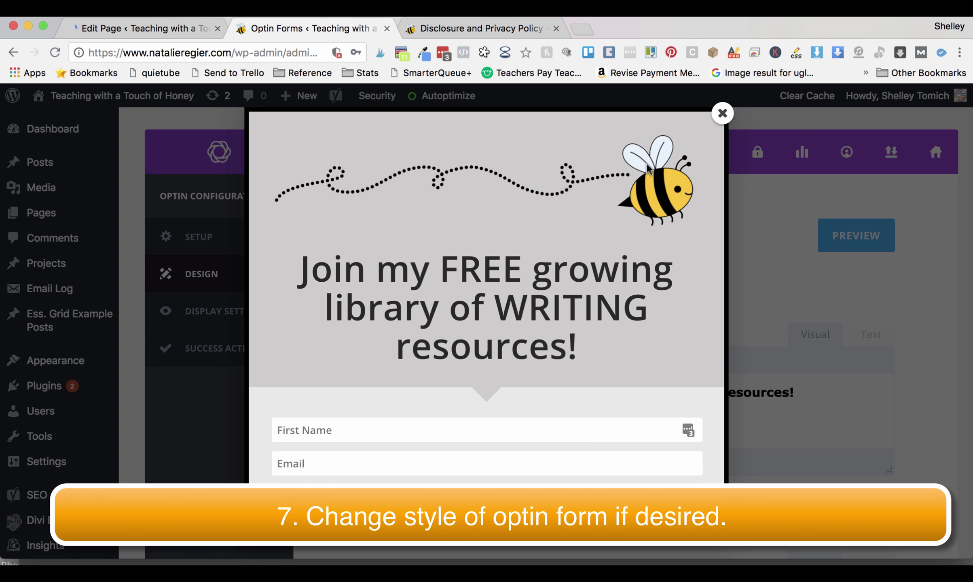
pyautogui.click(723, 114)
pyautogui.scroll(-10, 647, 256)
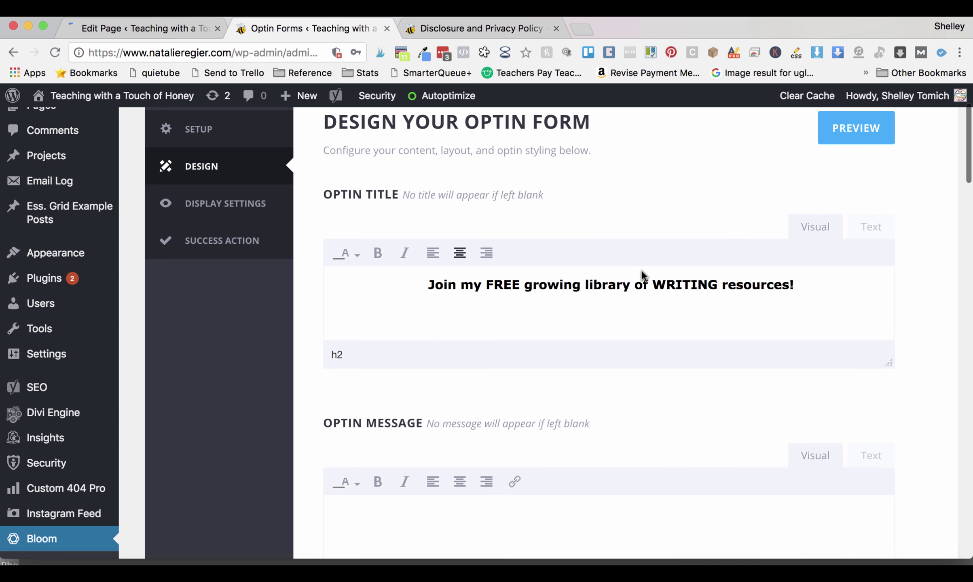
pyautogui.scroll(-20, 642, 268)
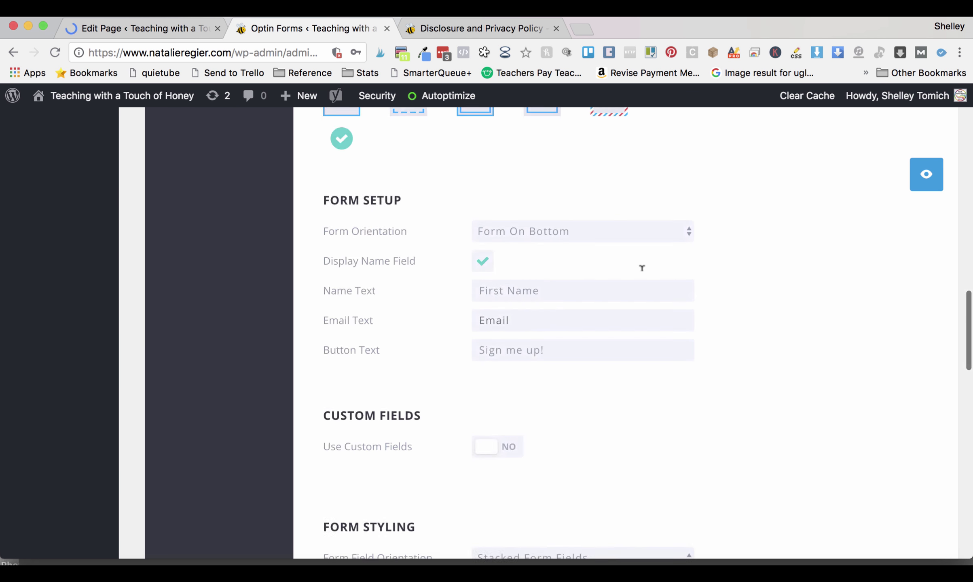
pyautogui.scroll(-20, 642, 268)
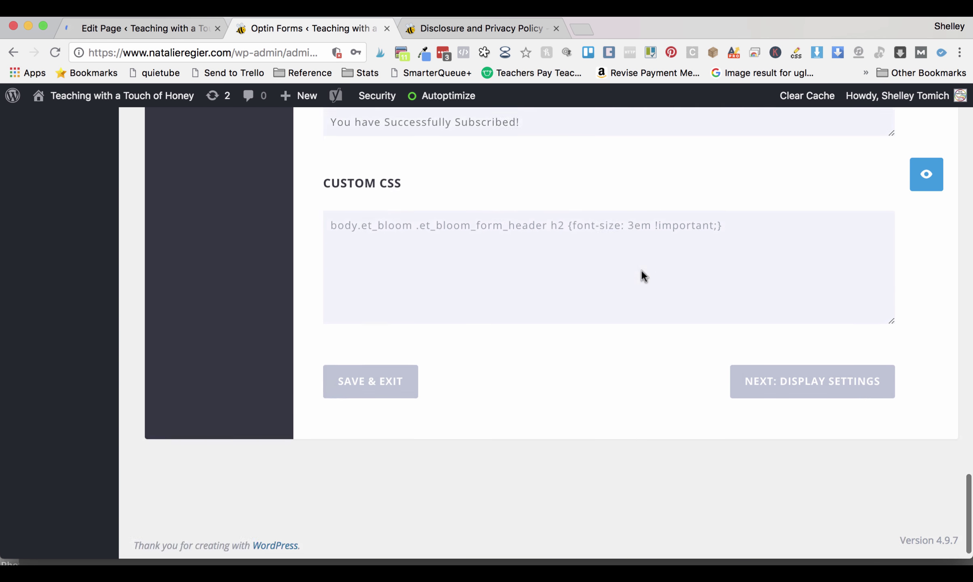
# Step: Open the optin's display settings and keep Fade In as the intro animation
pyautogui.click(790, 359)
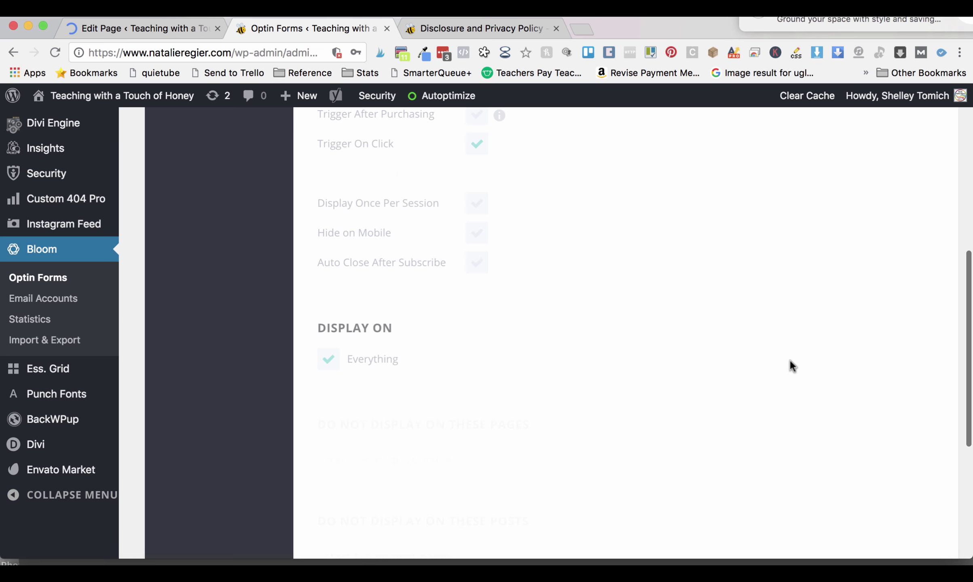
pyautogui.scroll(-5, 633, 214)
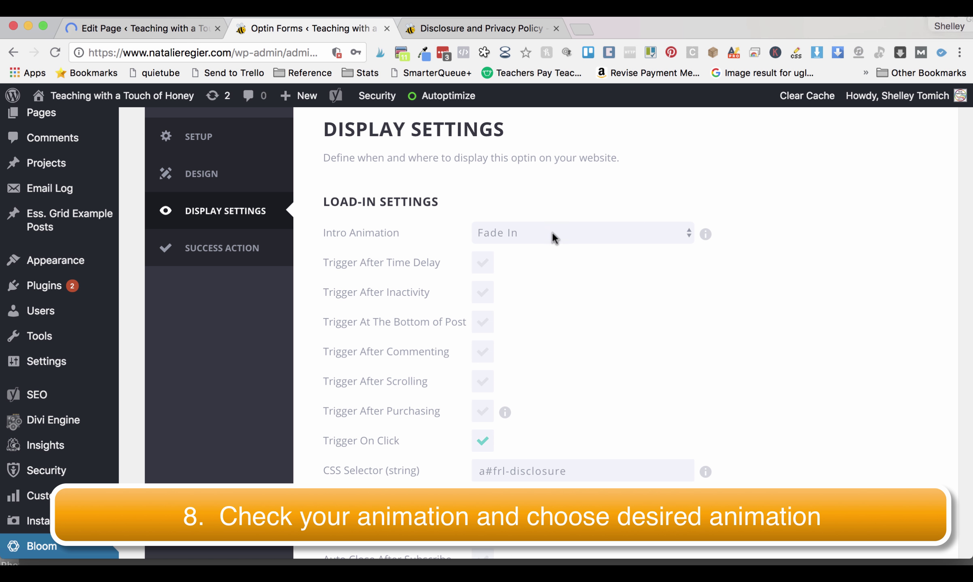
pyautogui.click(552, 231)
pyautogui.click(552, 232)
pyautogui.scroll(-10, 552, 231)
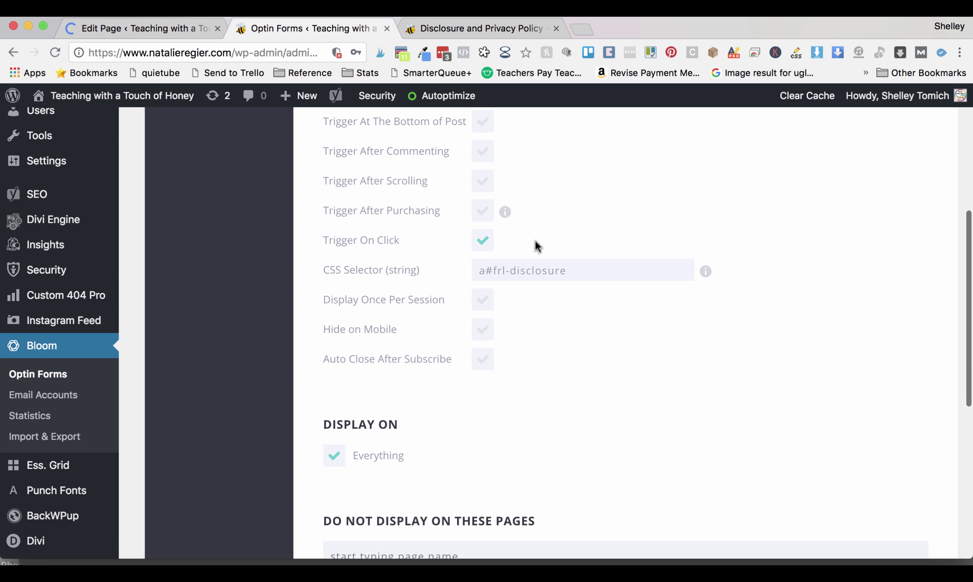
# Step: Replace the on-click CSS selector with .frl-disclosure-image a and copy it
pyautogui.tripleClick(485, 271)
pyautogui.press('BackSpace')
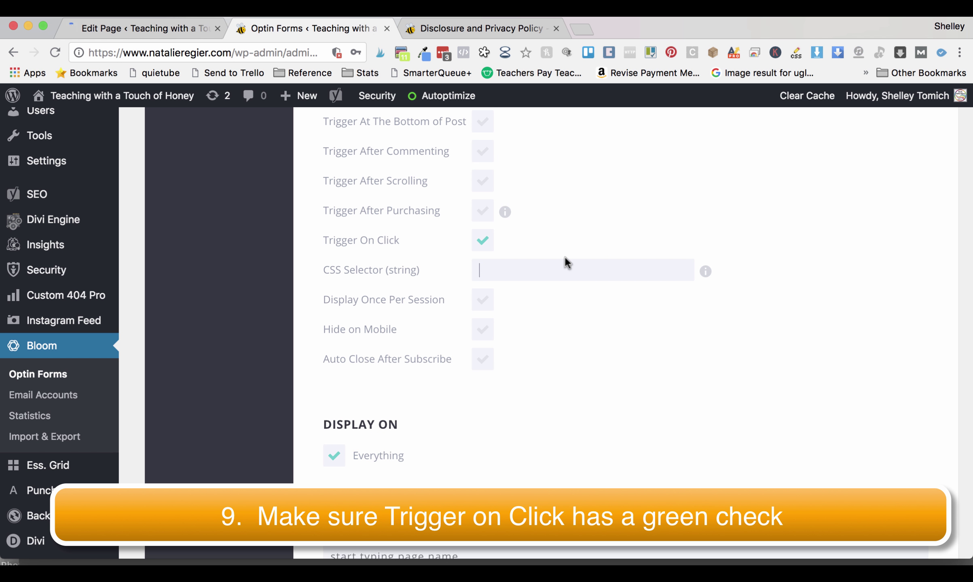
pyautogui.write('.')
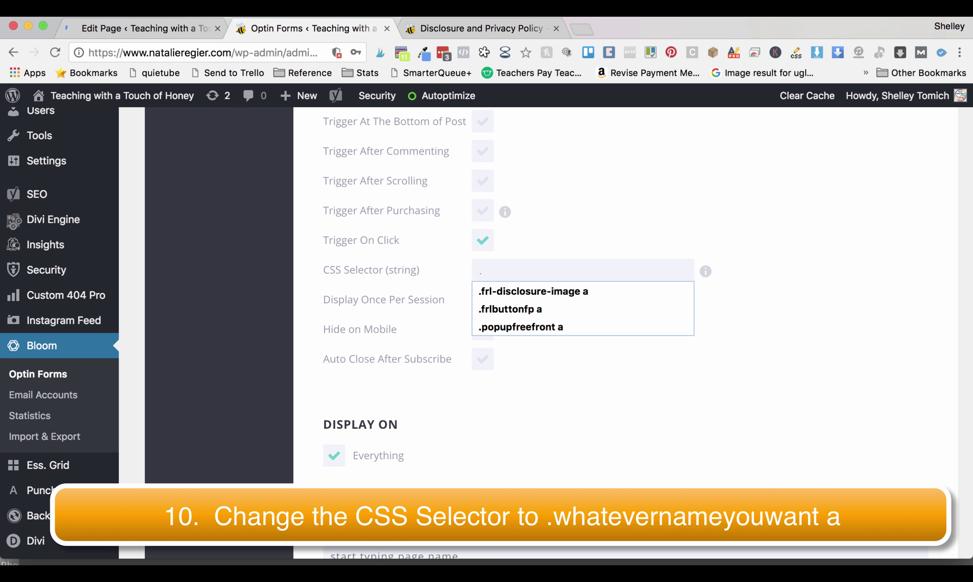
pyautogui.write('f')
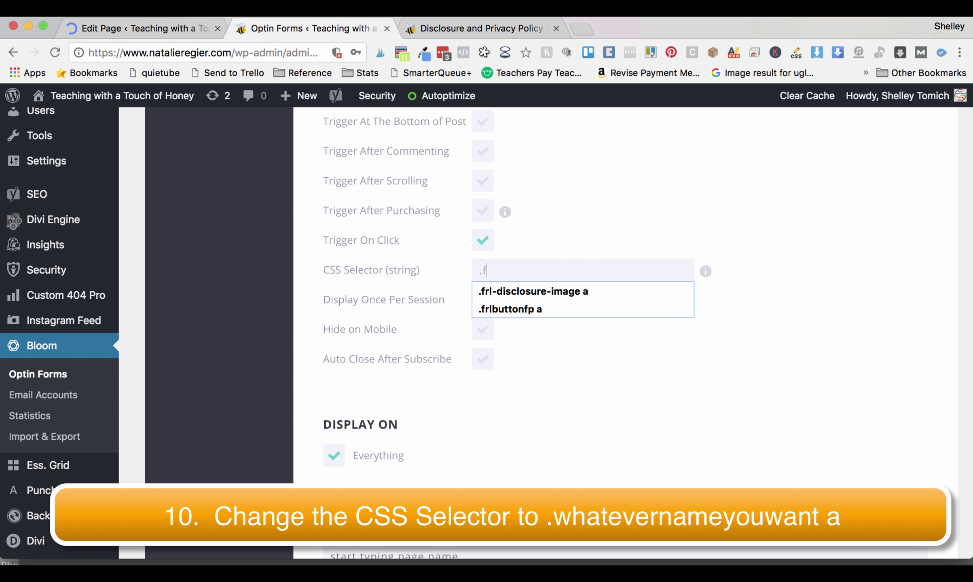
pyautogui.write('rl-')
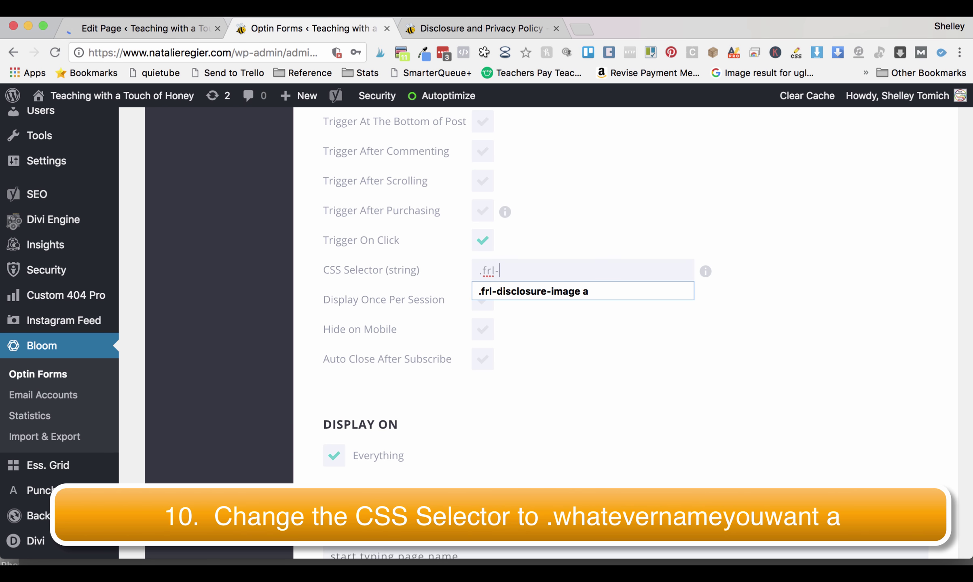
pyautogui.write('disclosure-image')
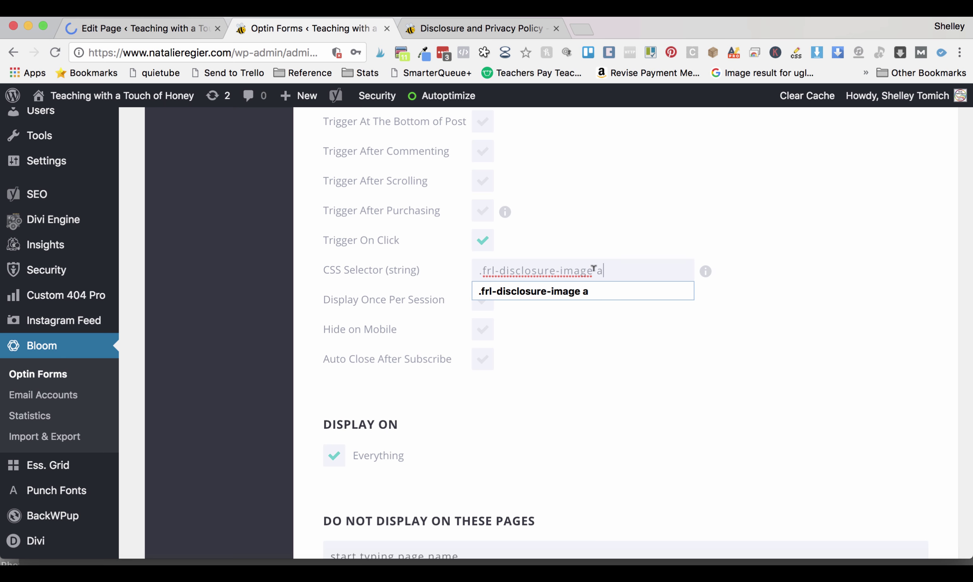
pyautogui.write('a')
pyautogui.scroll(-2, 686, 362)
pyautogui.tripleClick(538, 215)
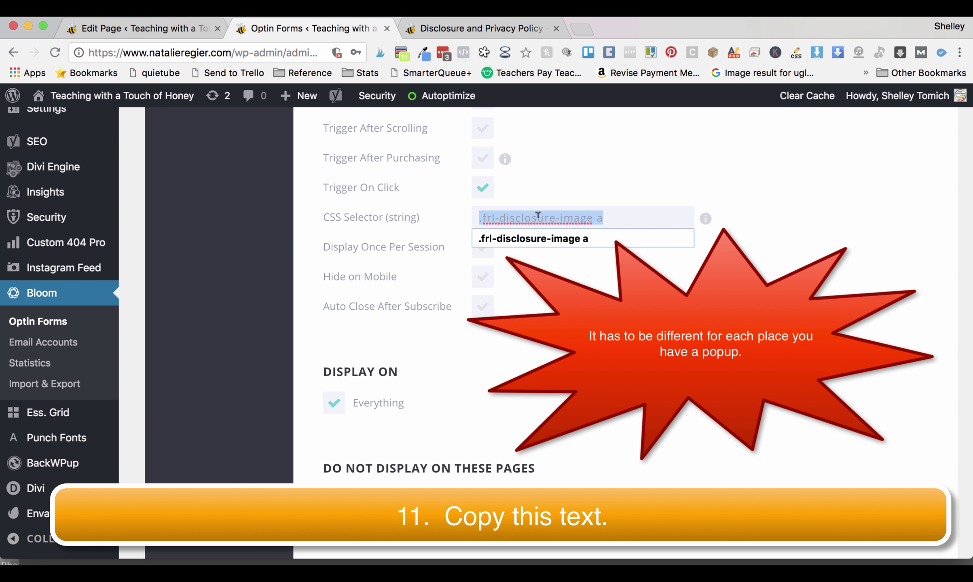
pyautogui.press('super+c')
pyautogui.press('Right')
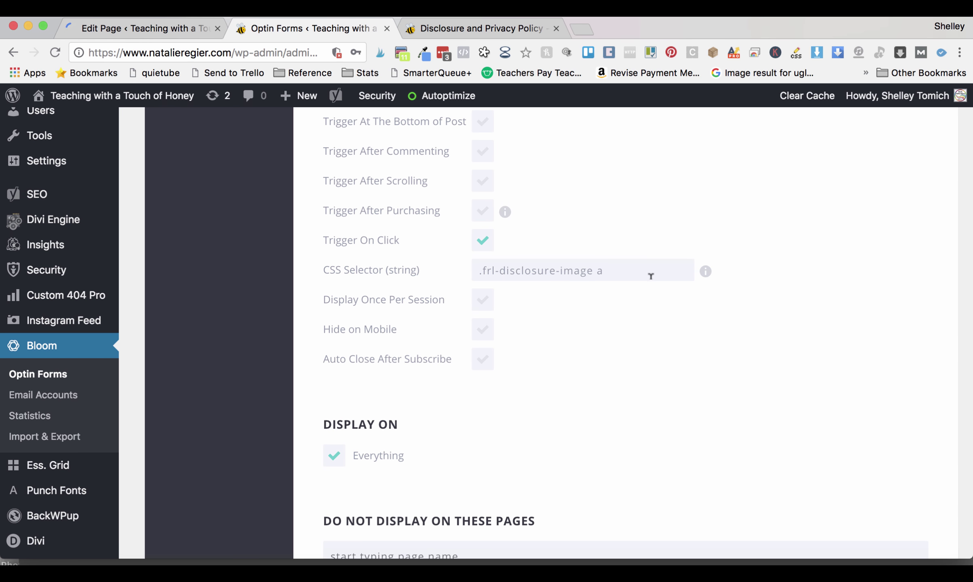
pyautogui.scroll(-5, 649, 278)
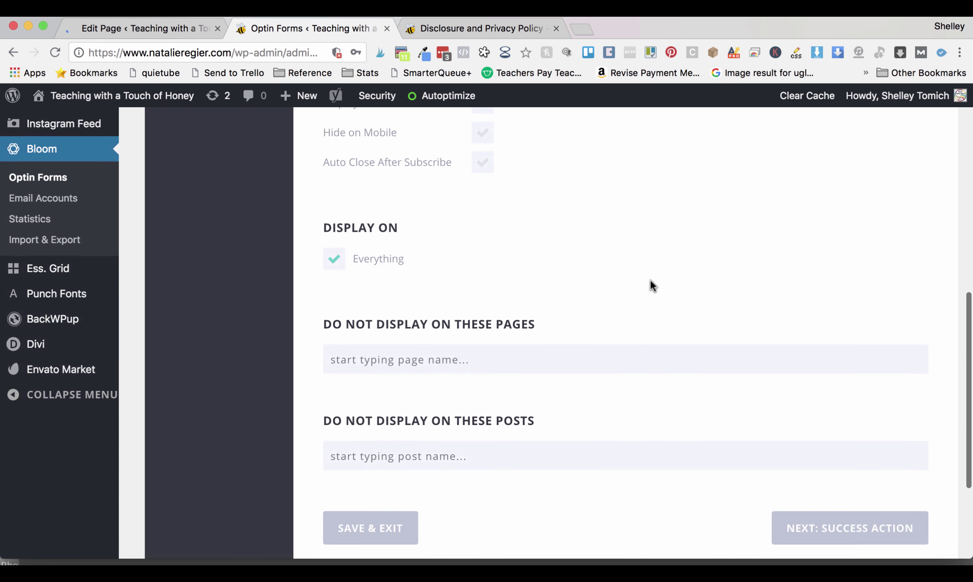
# Step: Save FRL Disclosure Image Trigger from the Success Action page and return to the active optins
pyautogui.scroll(-1, 649, 279)
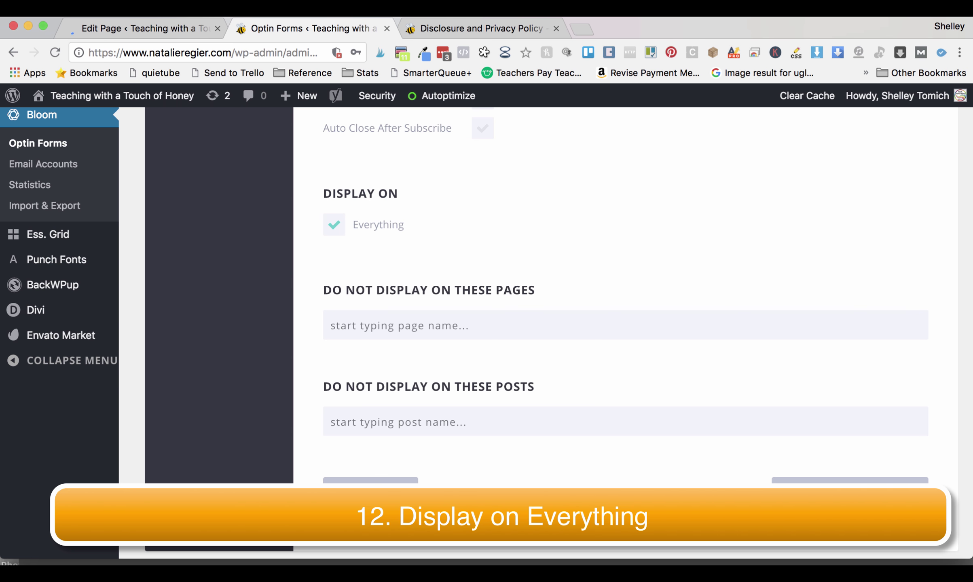
pyautogui.click(870, 480)
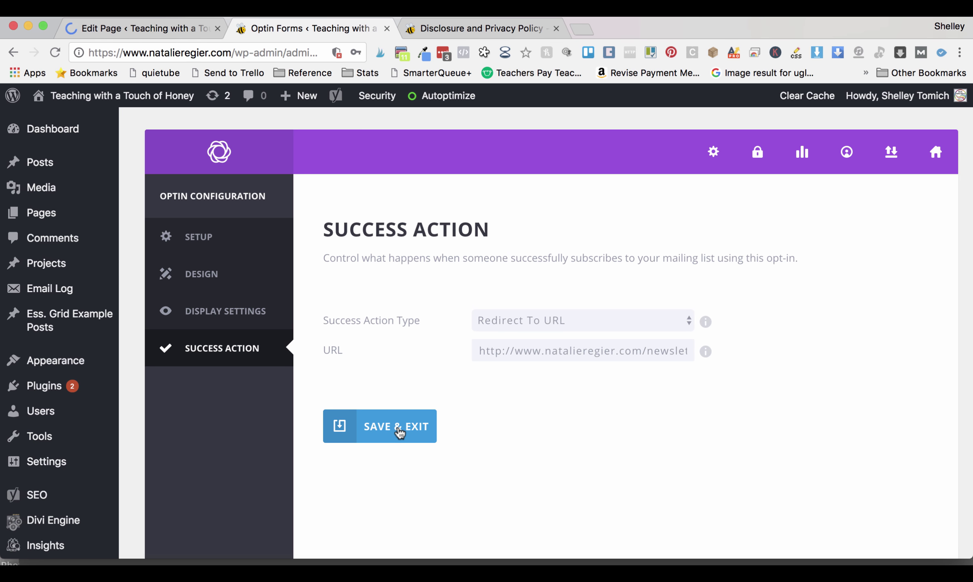
pyautogui.click(399, 431)
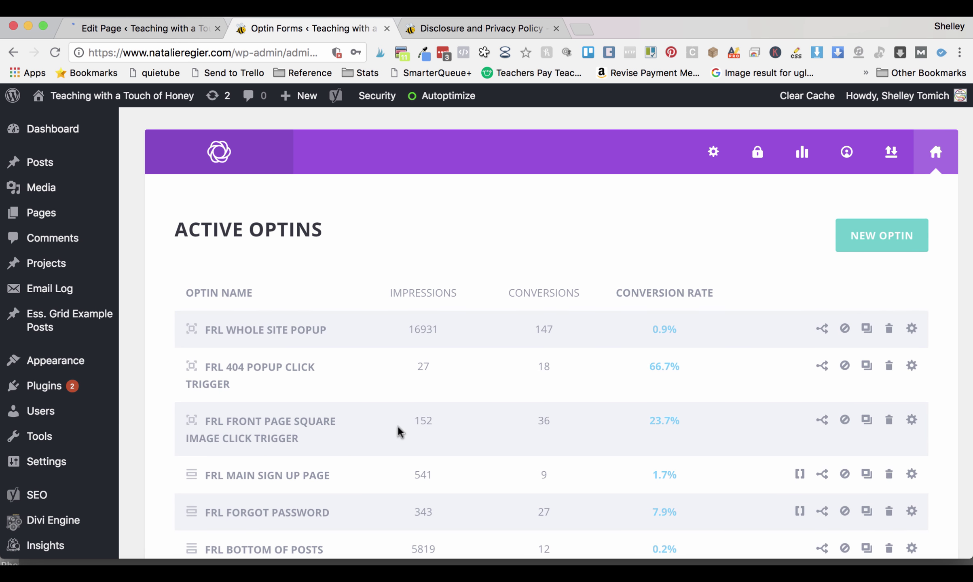
pyautogui.scroll(-10, 400, 433)
pyautogui.scroll(5, 397, 425)
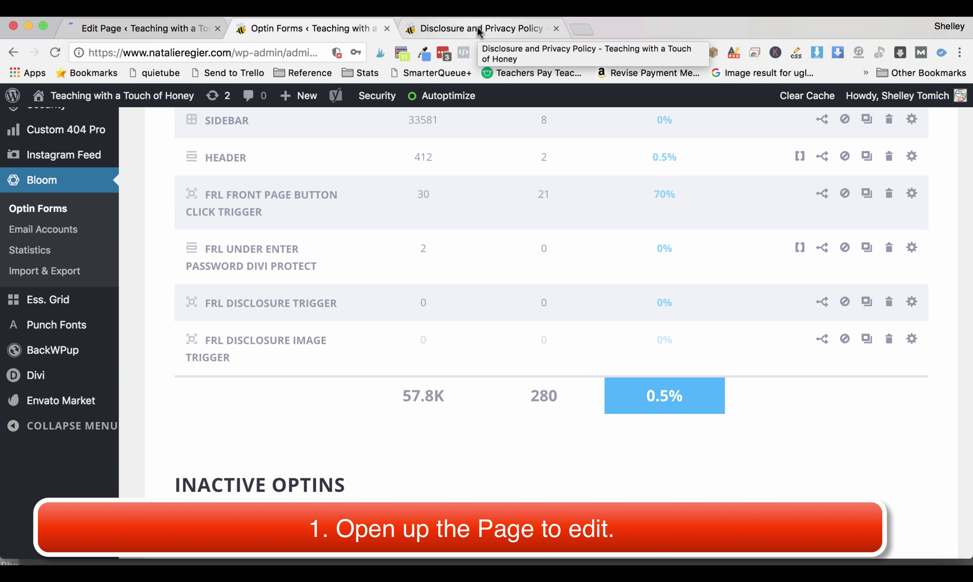
# Step: In the Disclosure page editor, set the bee Image module's Link URL to #
pyautogui.click(181, 27)
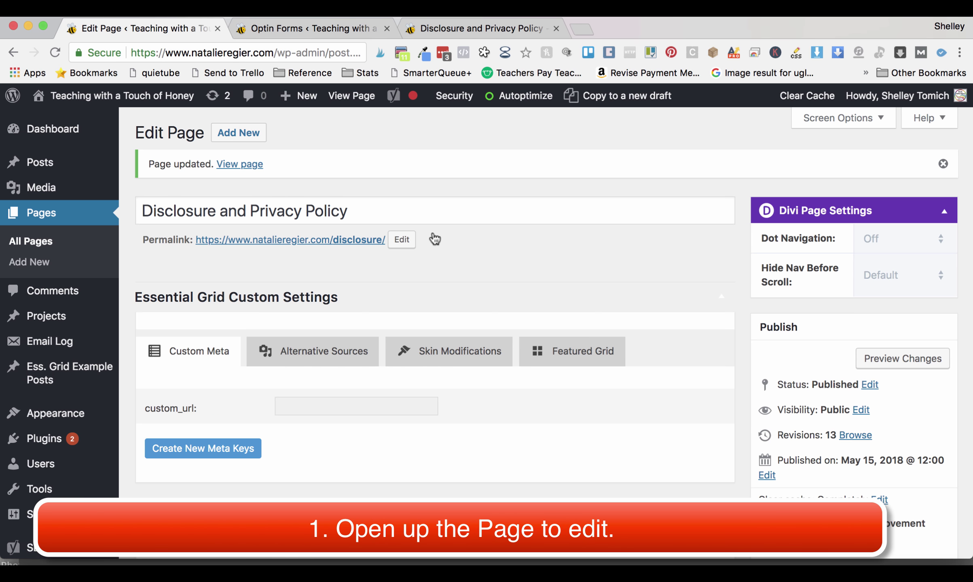
pyautogui.scroll(-6, 432, 234)
pyautogui.scroll(-15, 433, 234)
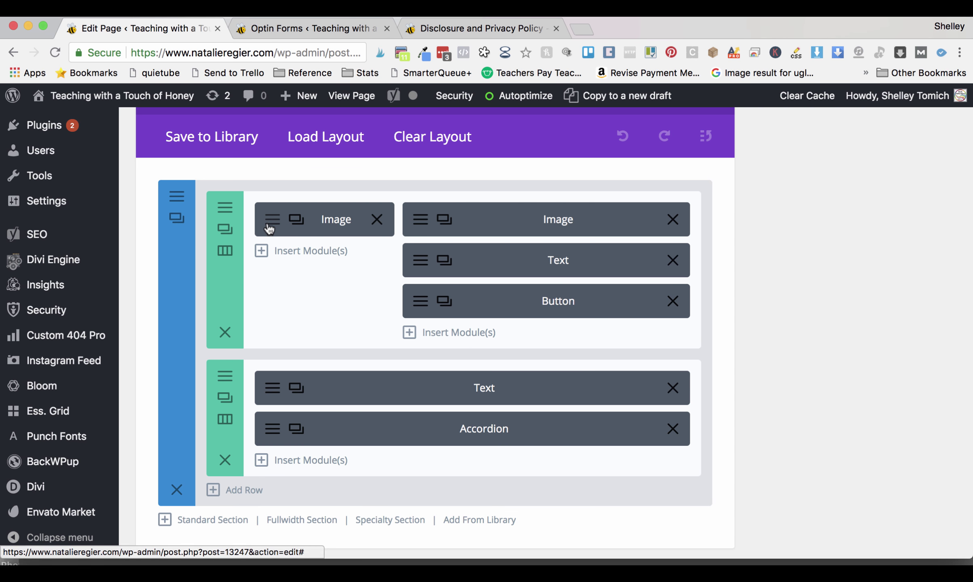
pyautogui.click(268, 227)
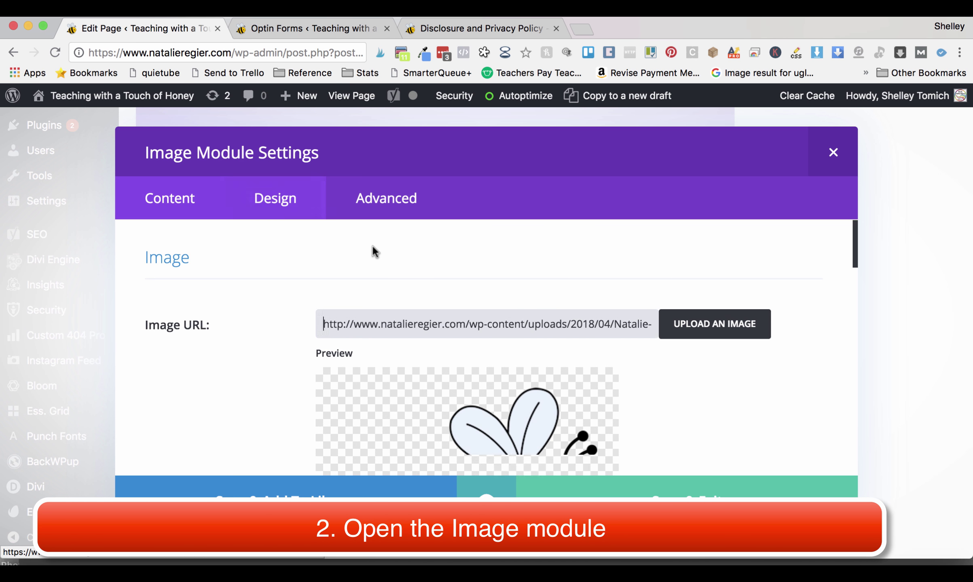
pyautogui.scroll(-5, 371, 243)
pyautogui.scroll(-8, 372, 245)
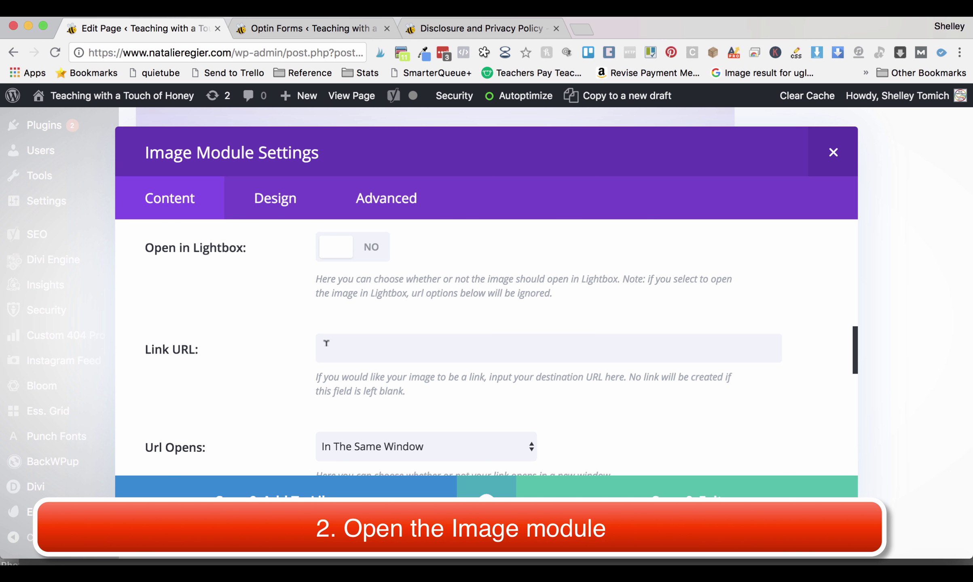
pyautogui.click(332, 339)
pyautogui.write('#')
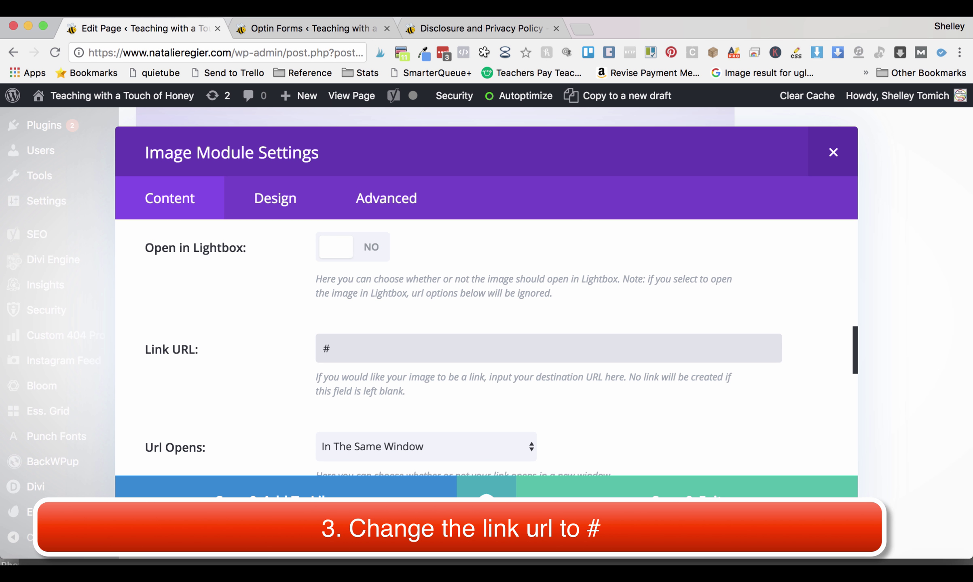
# Step: Set the bee image's CSS Class to frl-disclosure-image, save the module, and update the page
pyautogui.click(385, 200)
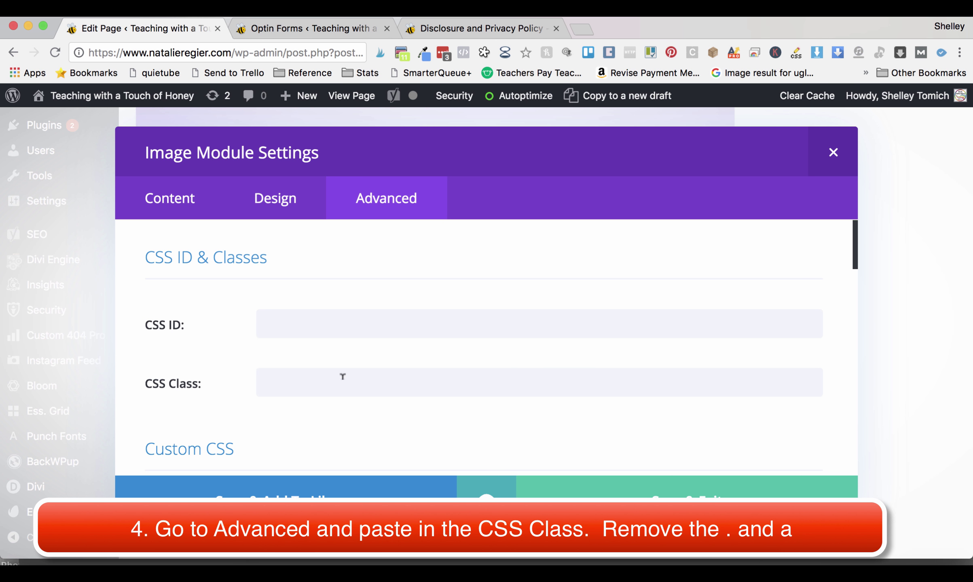
pyautogui.click(337, 381)
pyautogui.press('super+v')
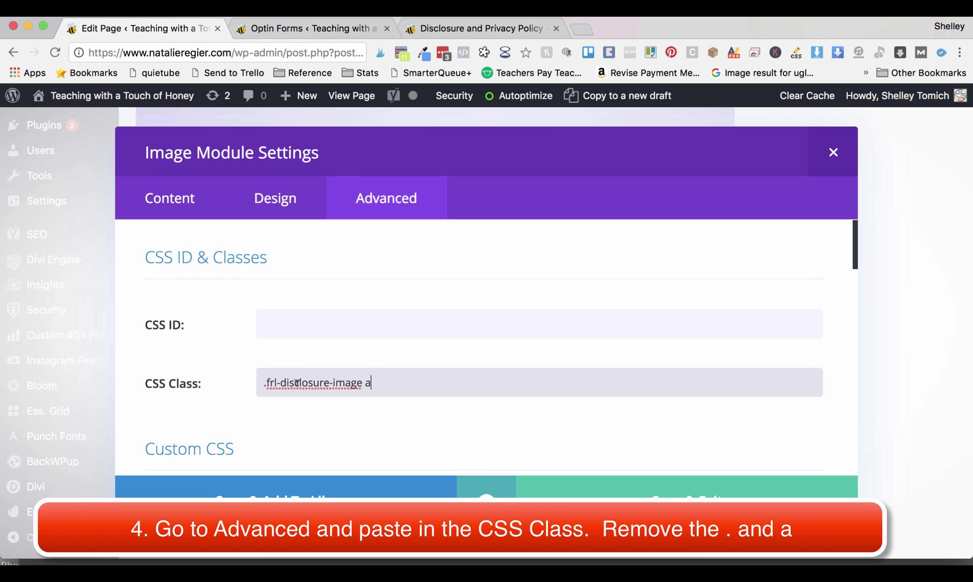
pyautogui.press('BackSpace')
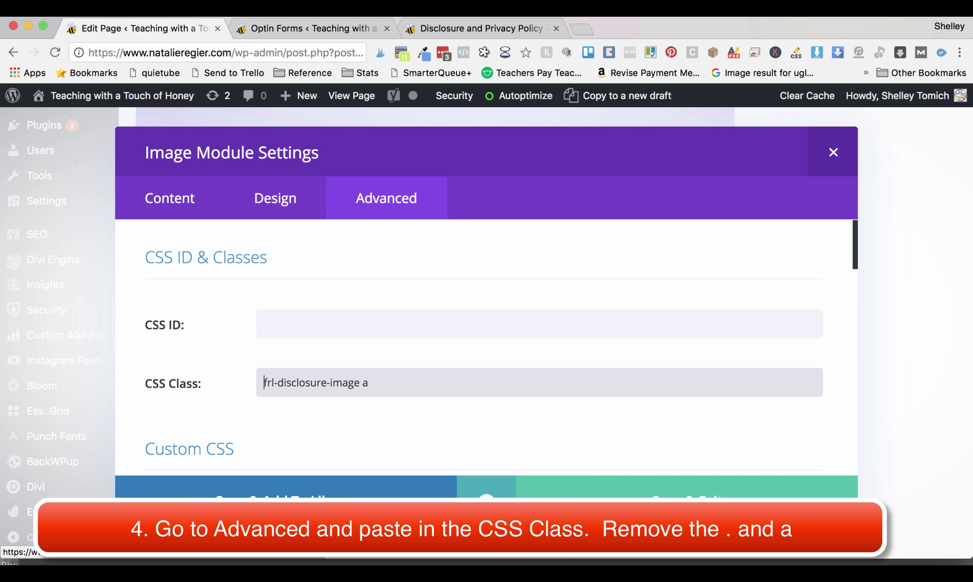
pyautogui.click(399, 380)
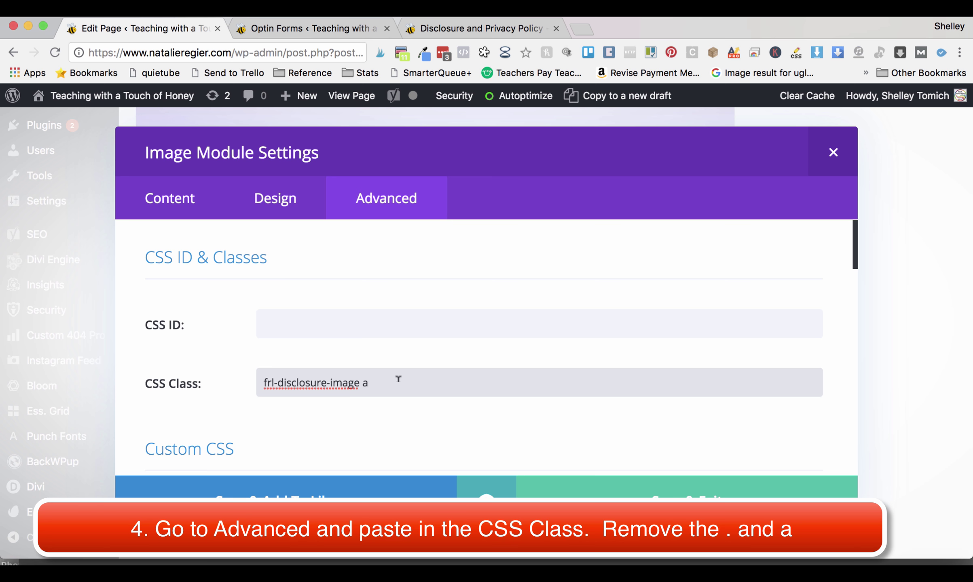
pyautogui.press('BackSpace')
pyautogui.press('BackSpace')
pyautogui.click(803, 491)
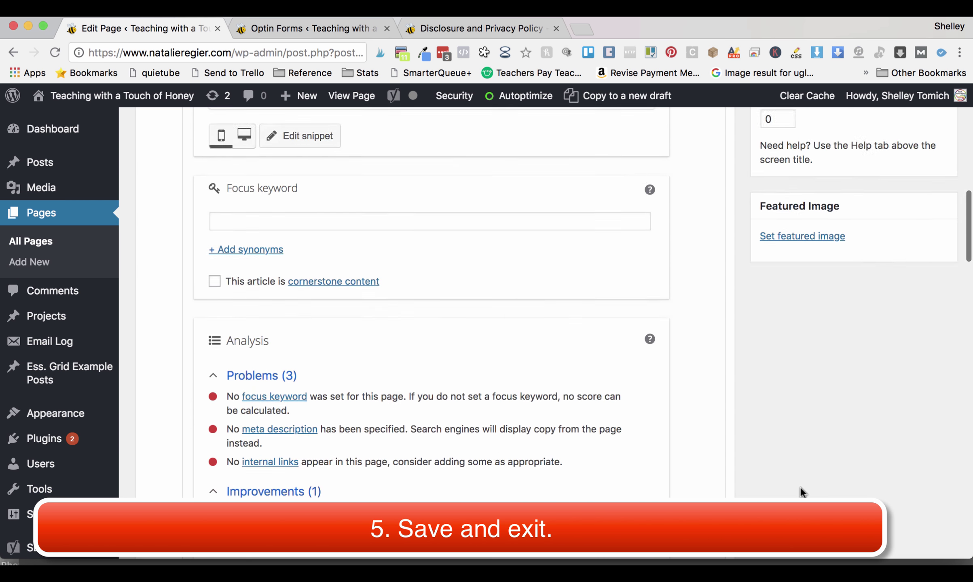
pyautogui.scroll(10, 800, 488)
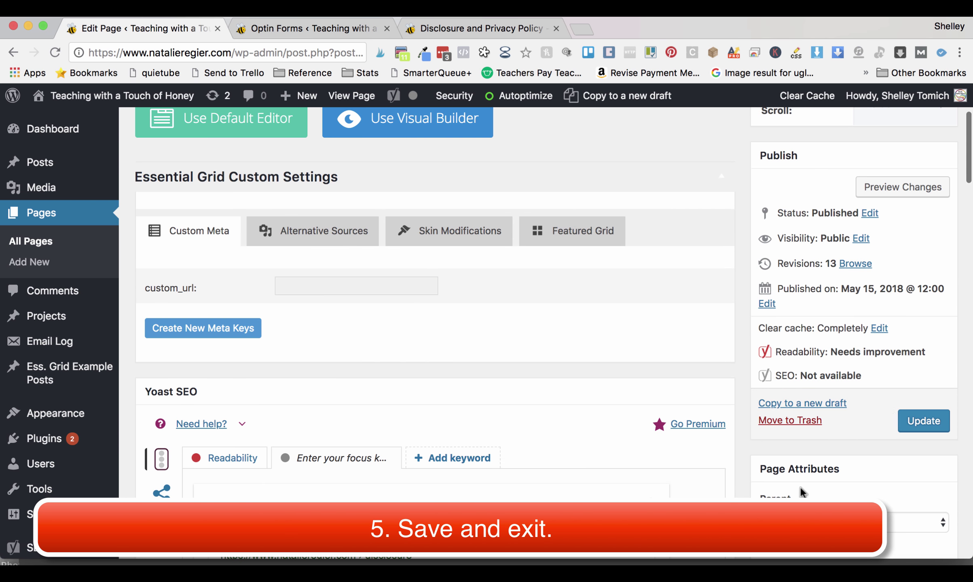
pyautogui.click(911, 423)
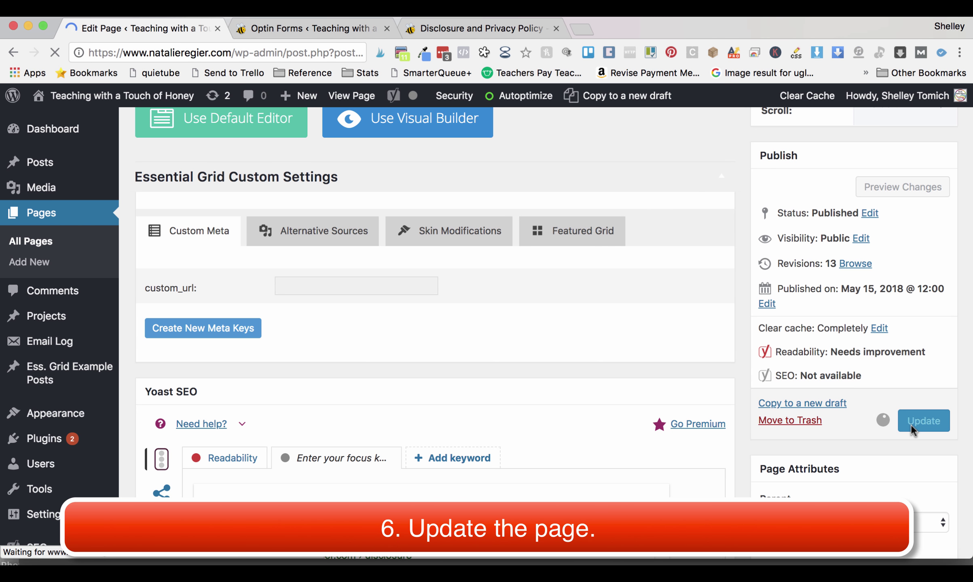
# Step: Reload the live Disclosure and Privacy Policy page from the address bar
pyautogui.click(516, 26)
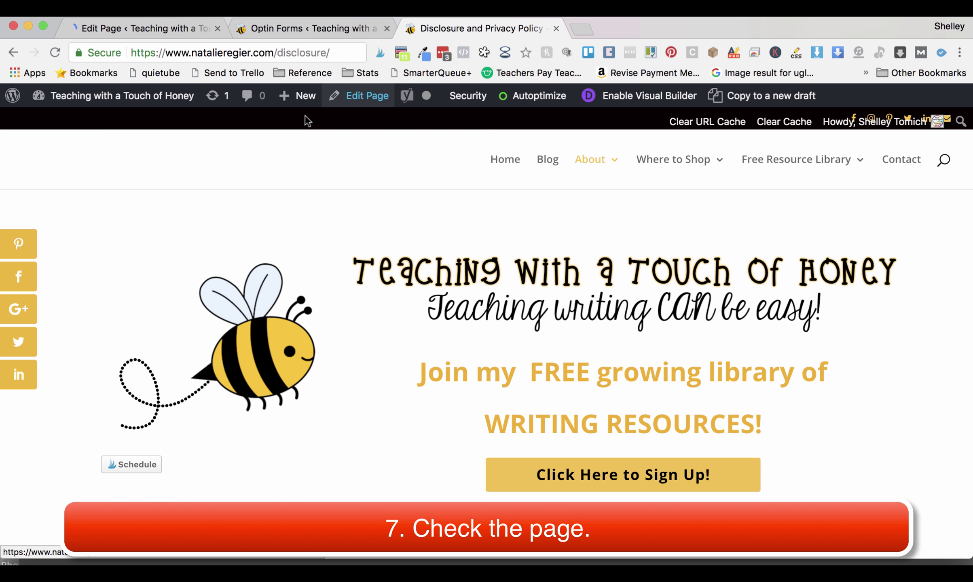
pyautogui.click(349, 53)
pyautogui.press('Left')
pyautogui.write('\\')
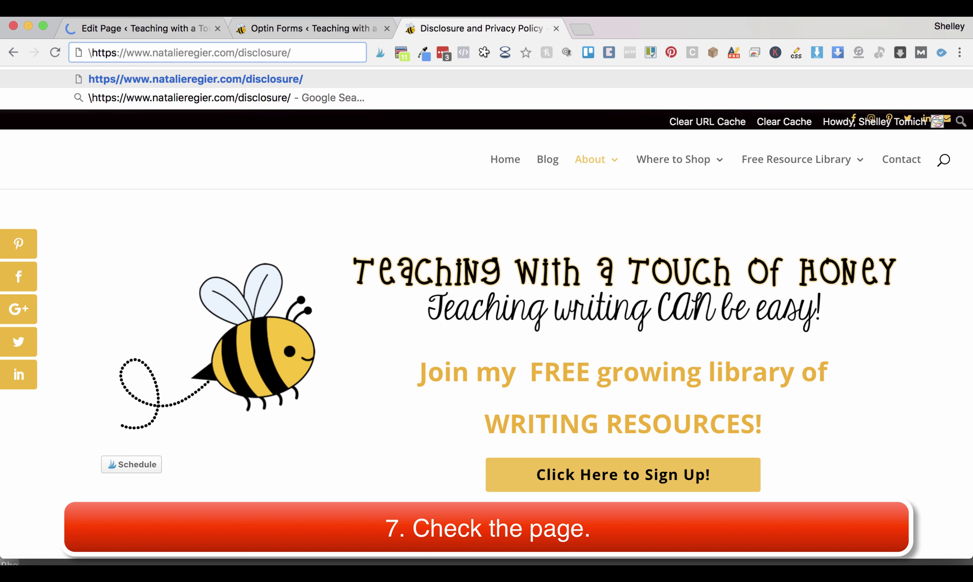
pyautogui.press('Return')
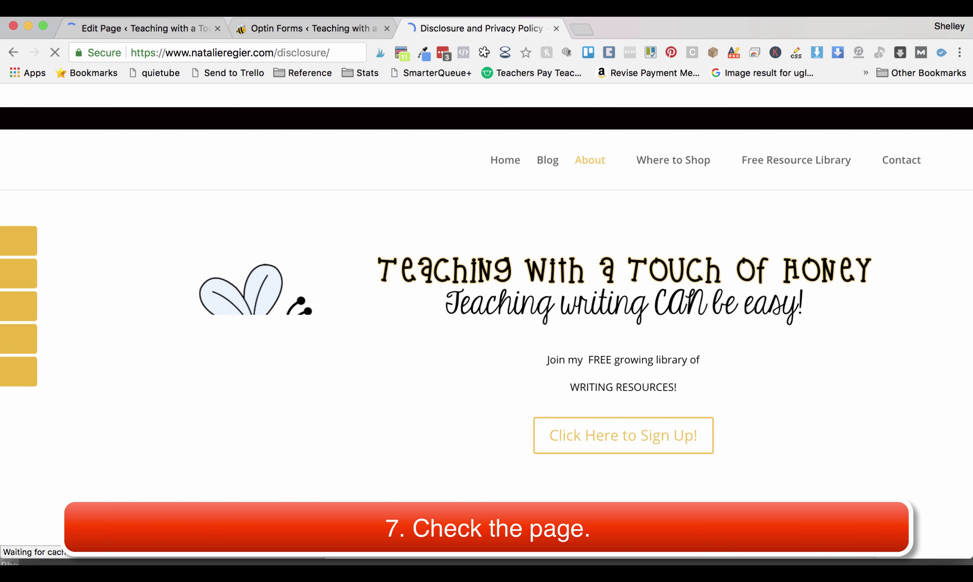